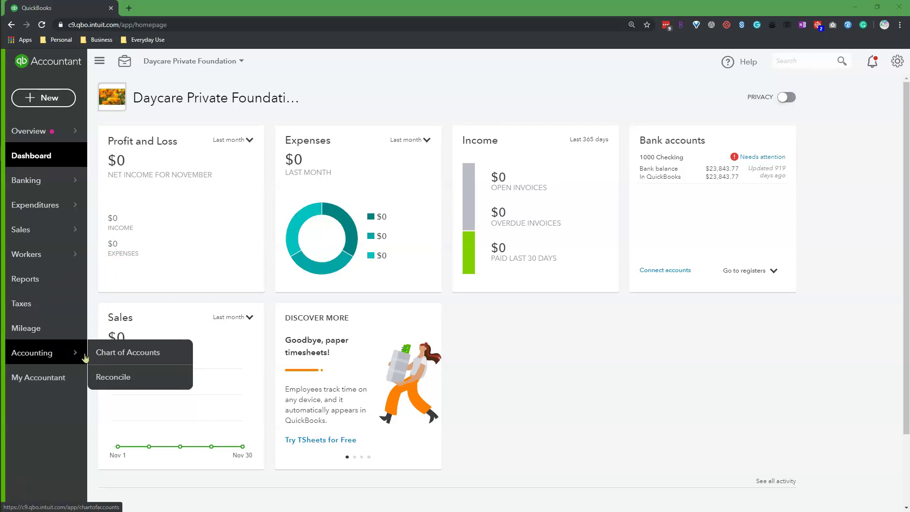
Step: Open the Chart of Accounts from the Accounting menu and start a new account
click(52, 355)
click(125, 352)
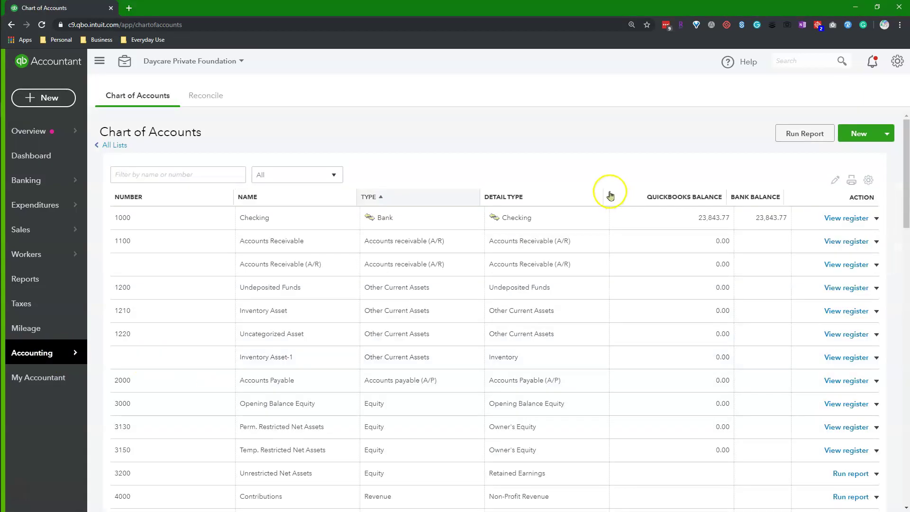
click(853, 136)
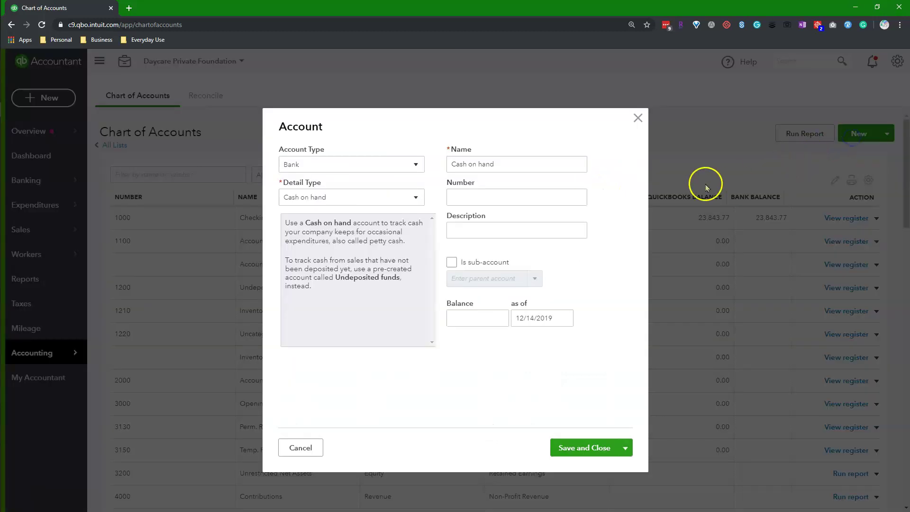
Step: Set the new account's type and detail type to Credit Card
click(407, 171)
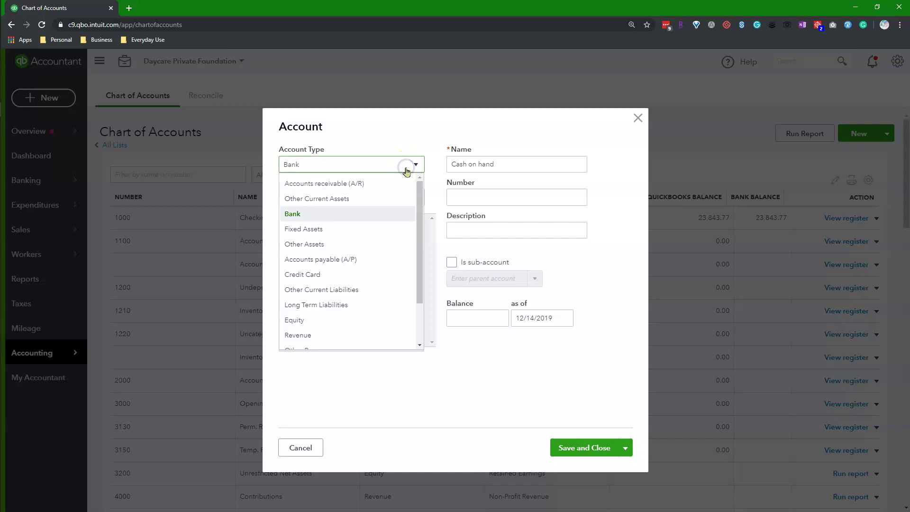
click(365, 281)
click(412, 203)
click(323, 222)
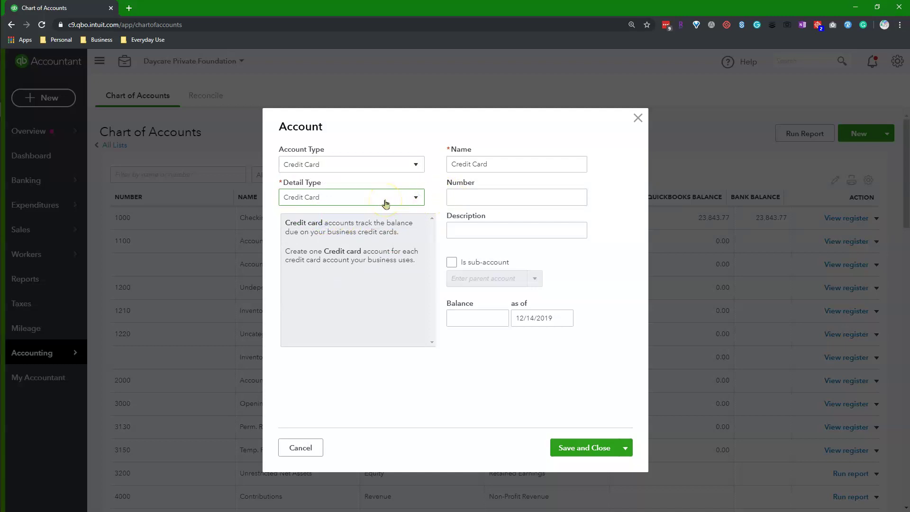
Step: Name the account Chase CC-2345, give it number 1500, and save and close
click(502, 164)
double_click(502, 164)
click(502, 164)
drag(502, 164, 419, 171)
text(Chase)
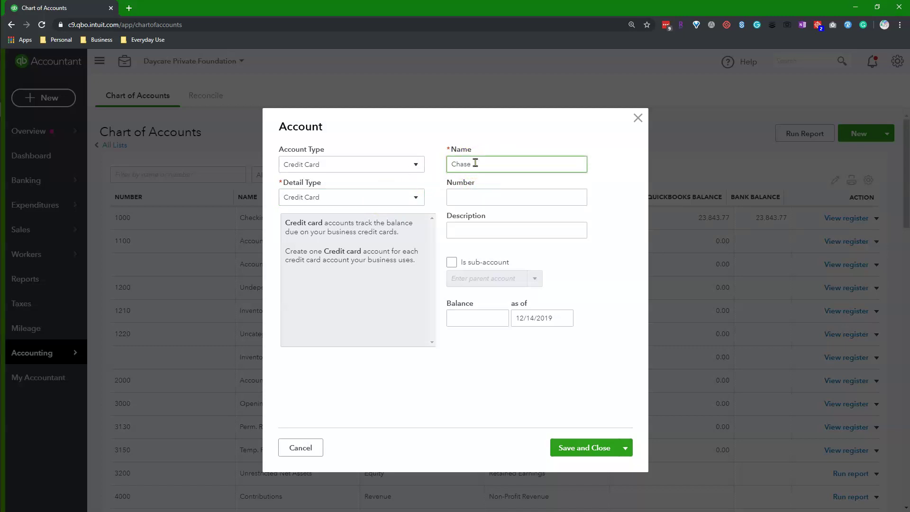
text( CC-2345)
click(491, 200)
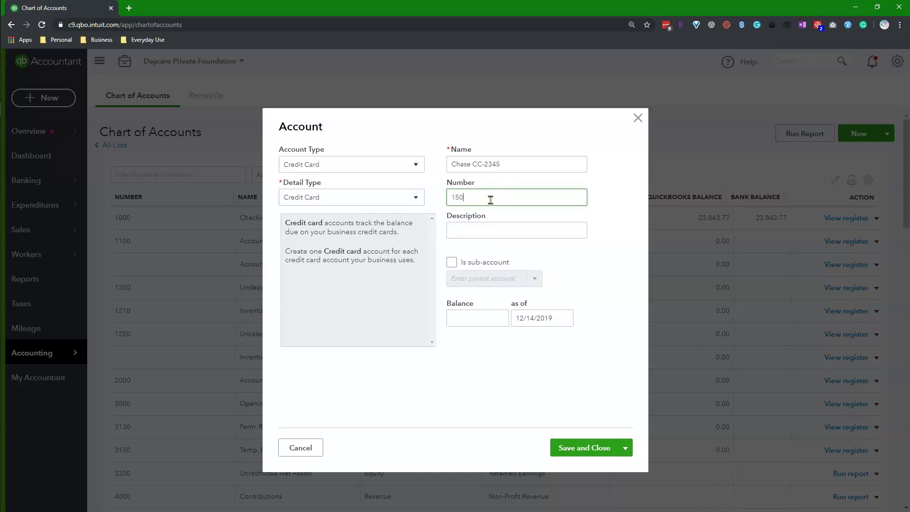
click(452, 263)
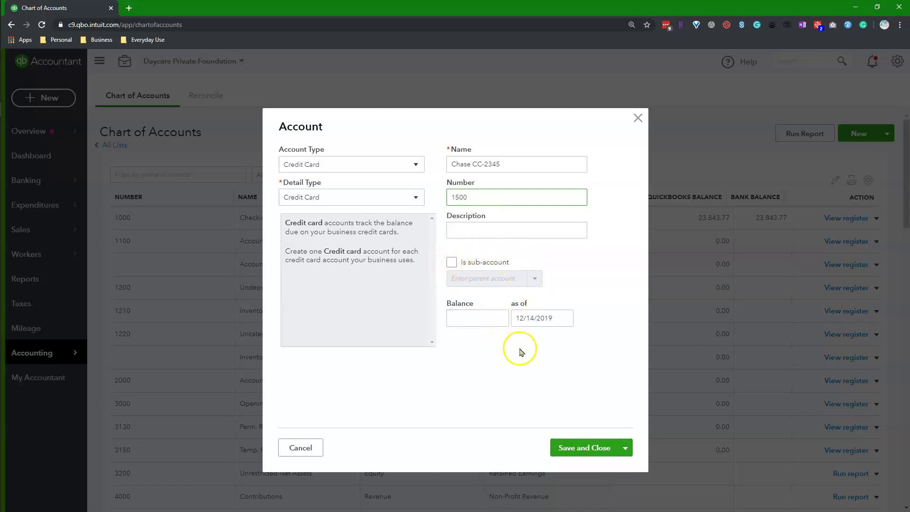
click(464, 317)
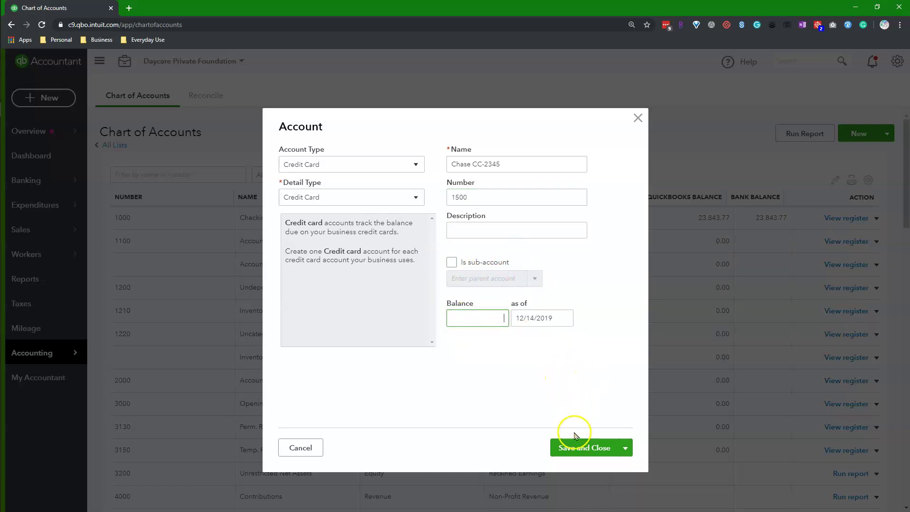
click(578, 449)
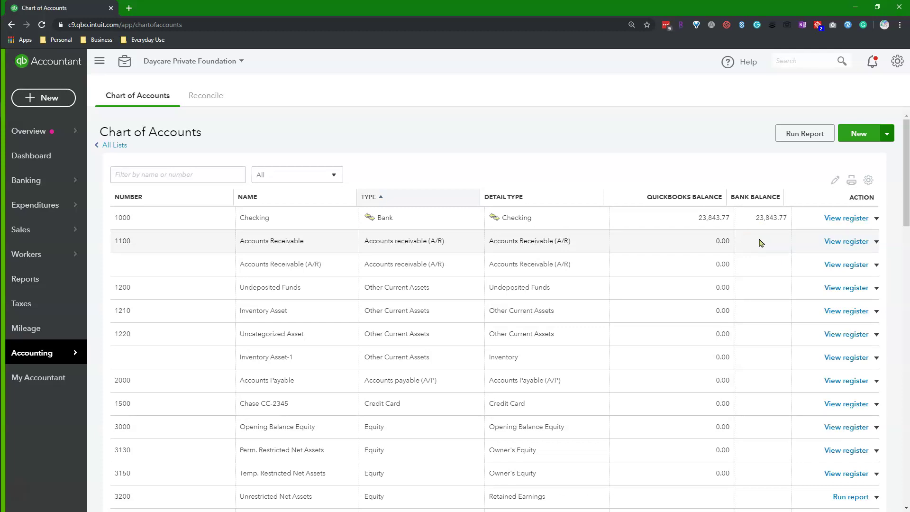
Step: Start another new account with Credit Card as both type and detail type
click(858, 133)
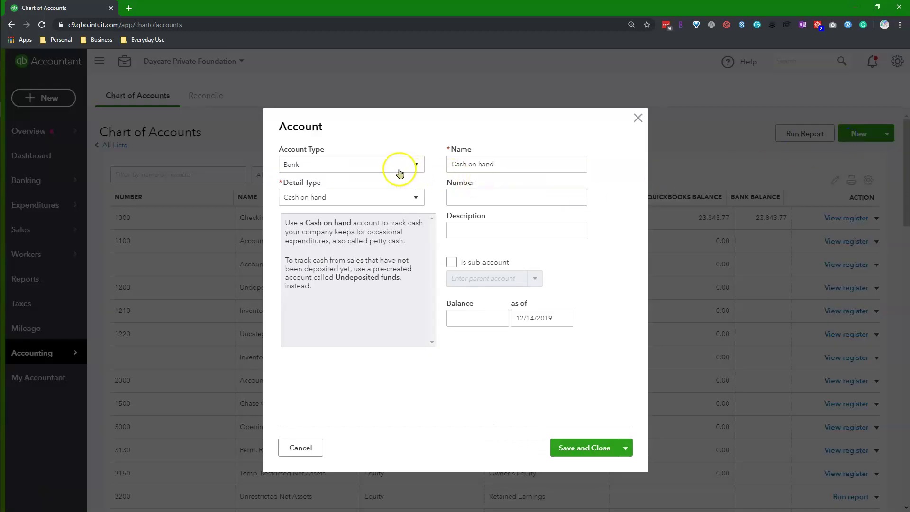
click(400, 173)
click(350, 333)
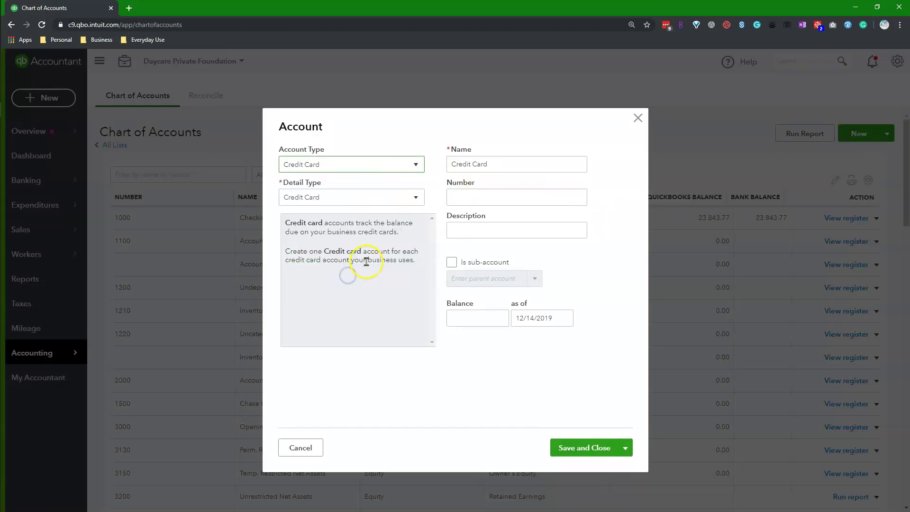
click(397, 198)
click(387, 218)
Step: Name it Chase CC Parent, number 2001, add the reconcile-only description, then Save and New
drag(502, 163, 443, 162)
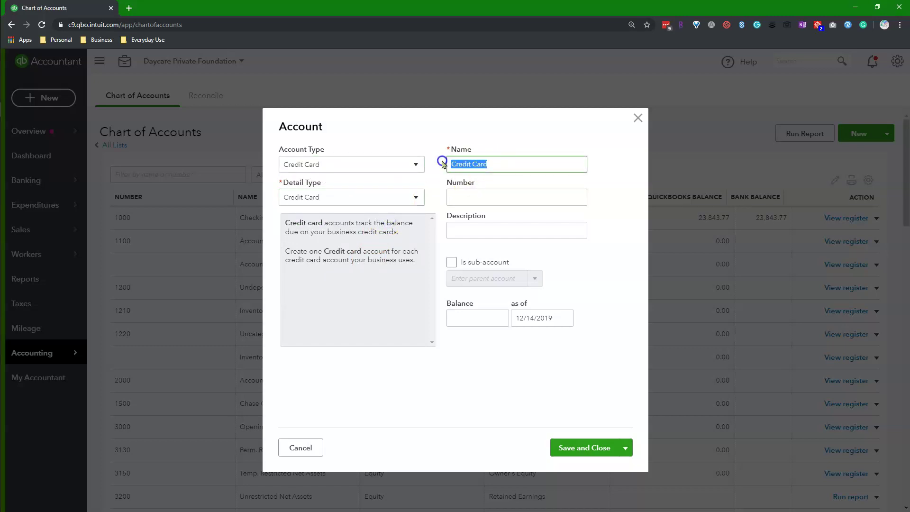
click(482, 169)
text(Chase CC Parent)
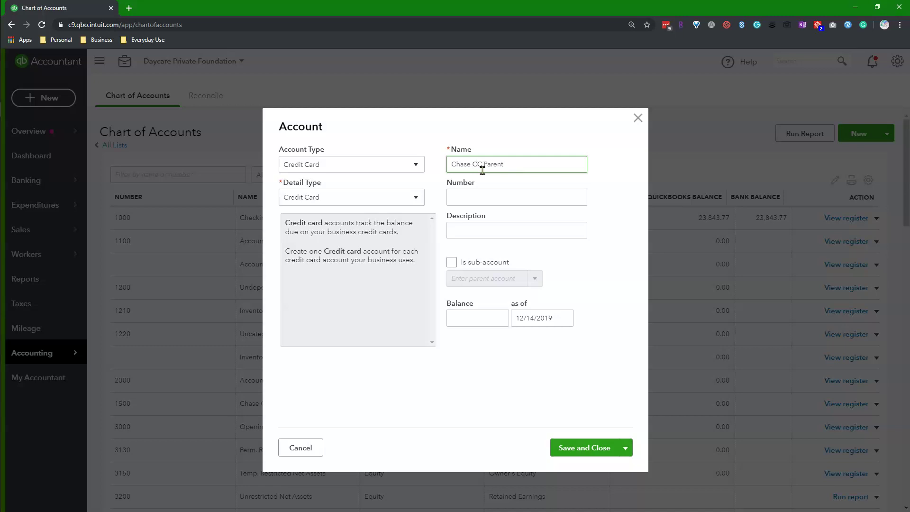
click(489, 198)
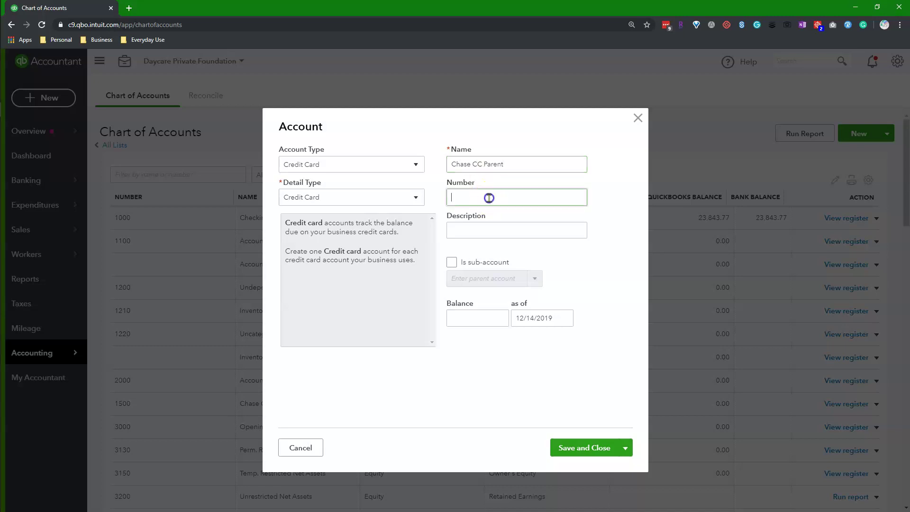
text(2001)
click(490, 230)
text(On)
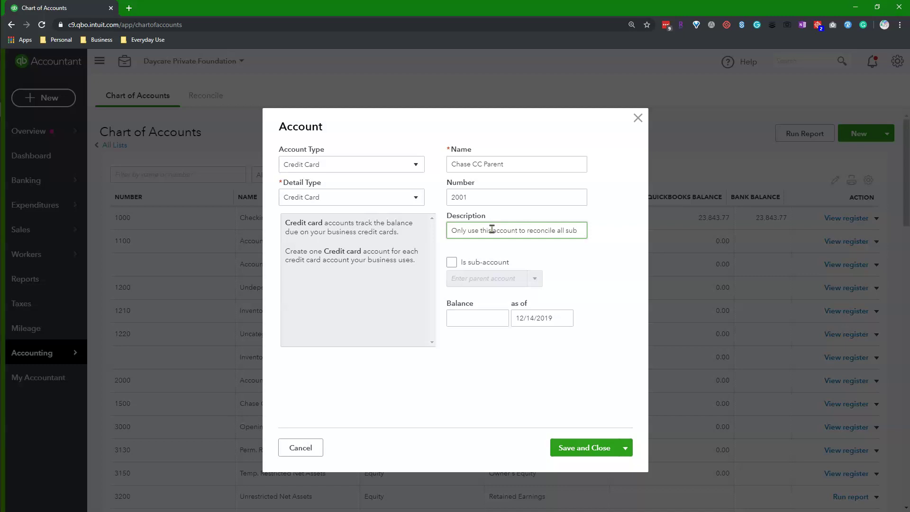
text(redit cards.)
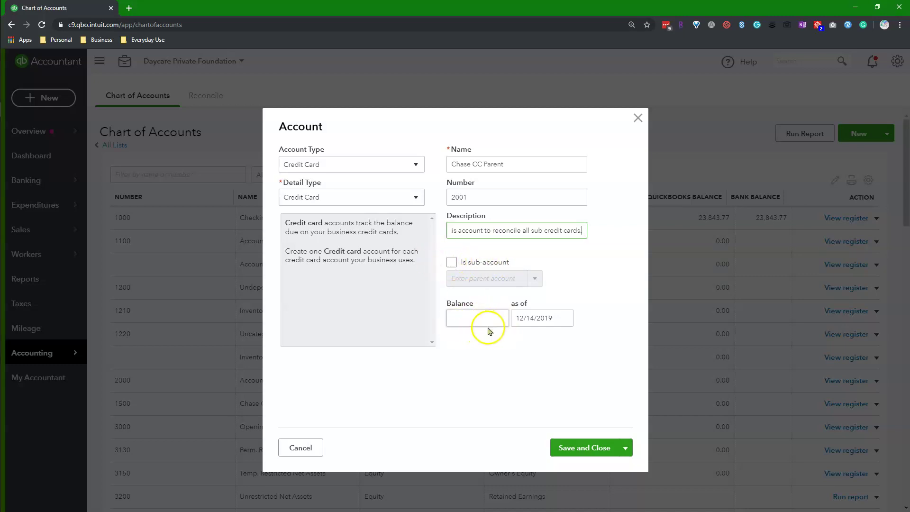
click(625, 448)
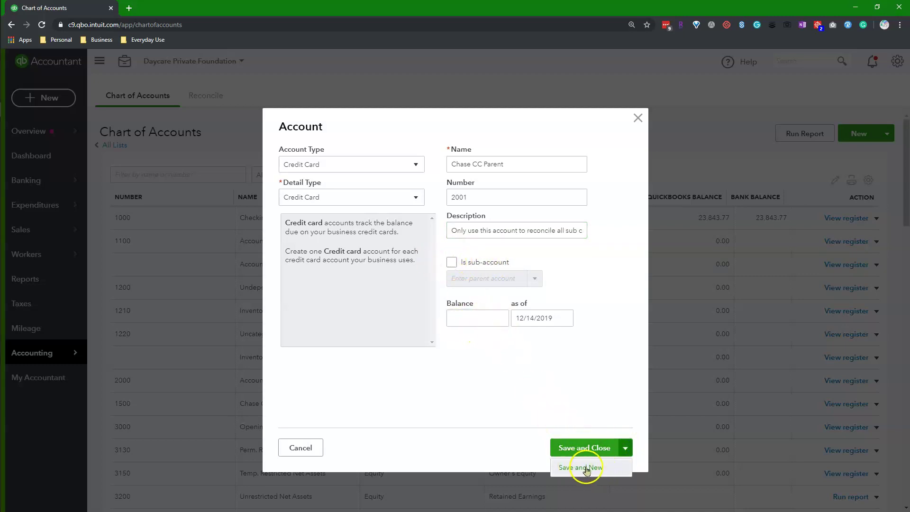
click(581, 467)
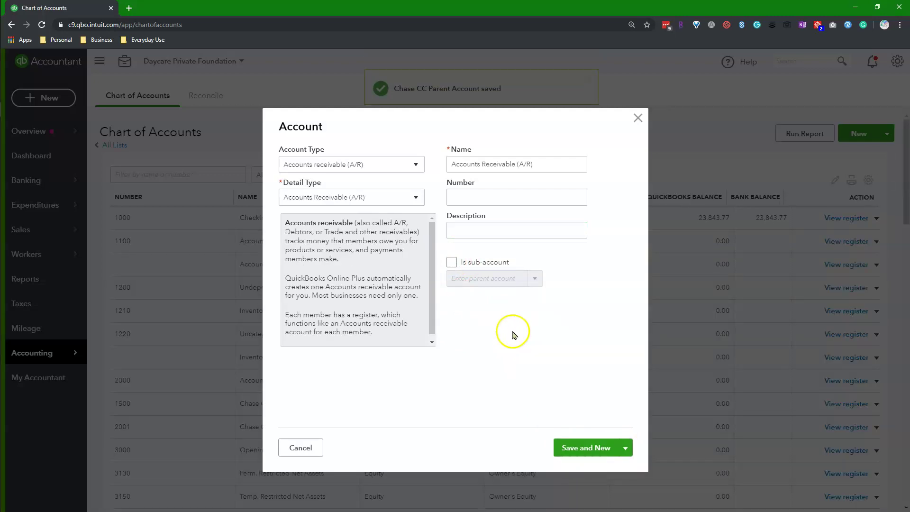
Step: Make the new account a Credit Card type named Chase CC-23
click(414, 164)
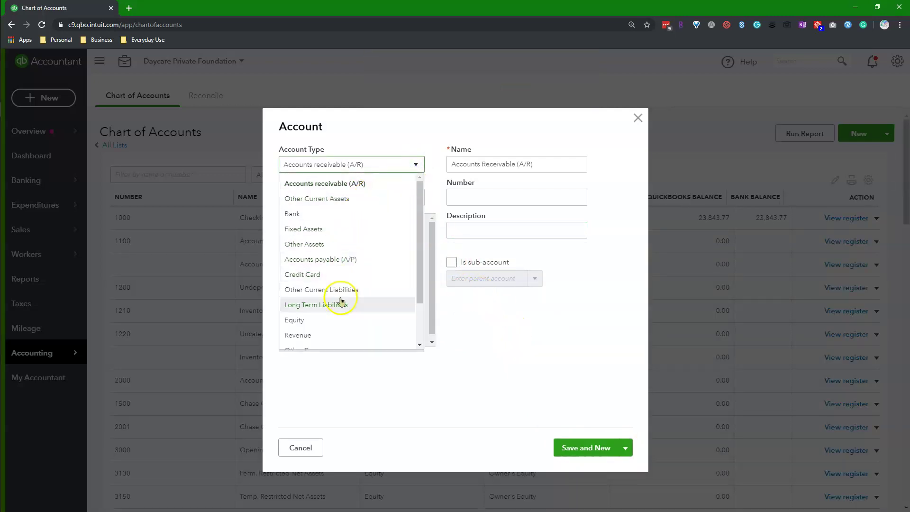
click(335, 274)
drag(485, 164, 439, 166)
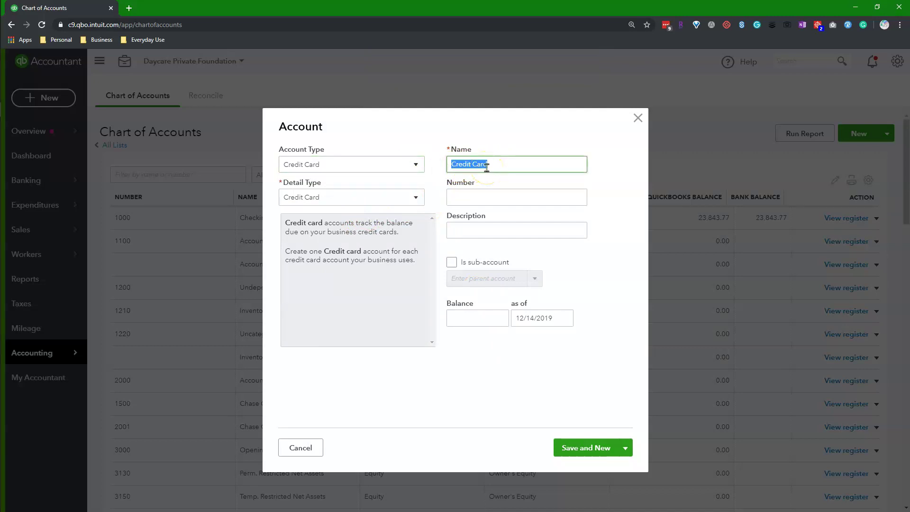
text(Chase CC-23)
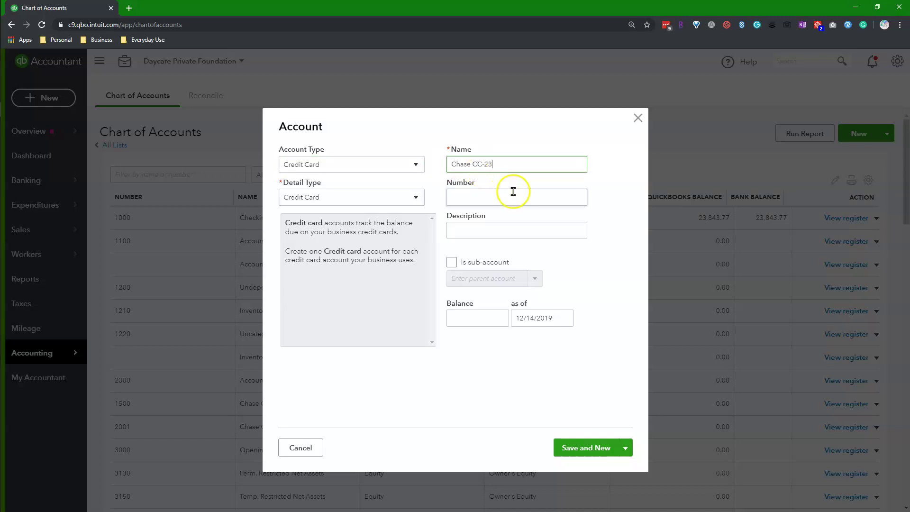
click(495, 199)
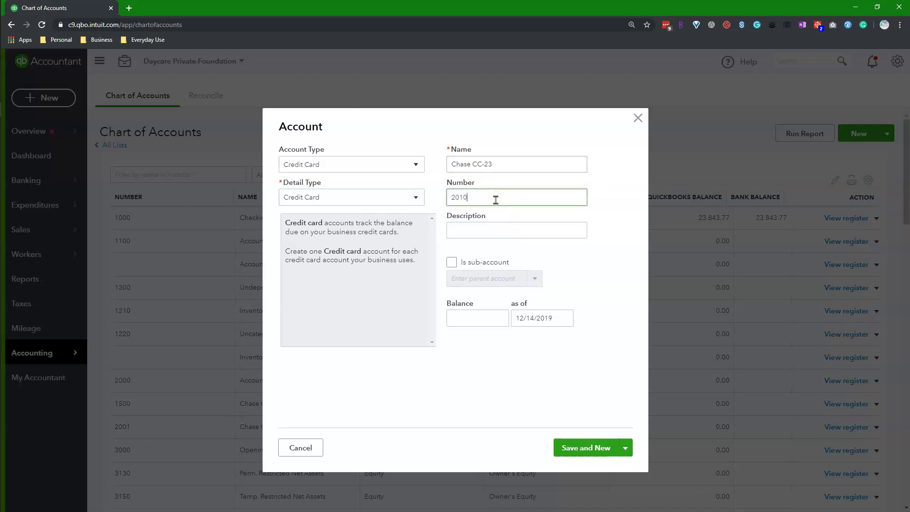
Step: Give it number 2010 as a sub-account of 2001 Chase CC Parent, then Save and New
click(452, 262)
click(452, 262)
click(477, 204)
click(452, 263)
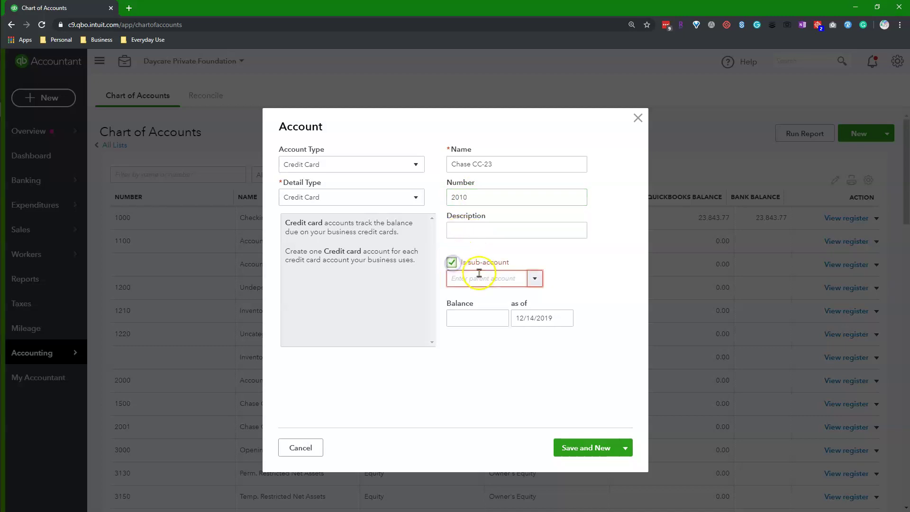
click(452, 262)
click(453, 264)
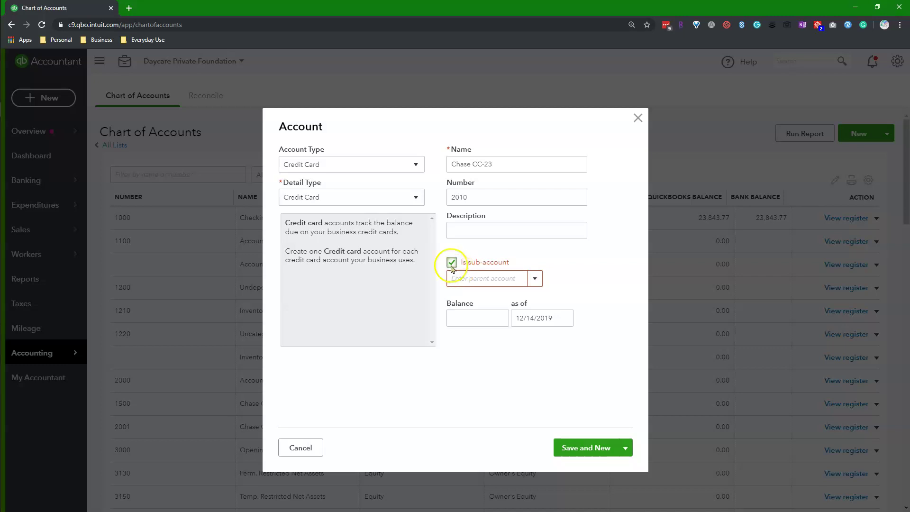
click(462, 280)
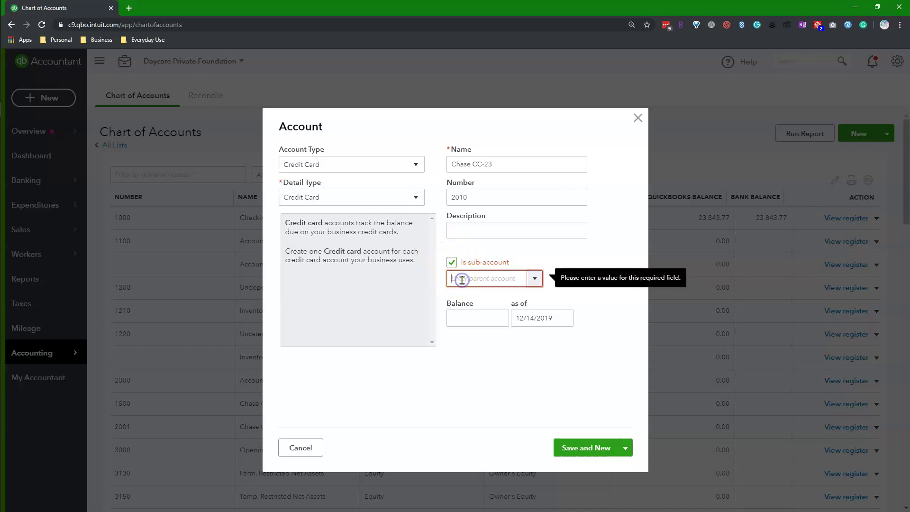
text(chase)
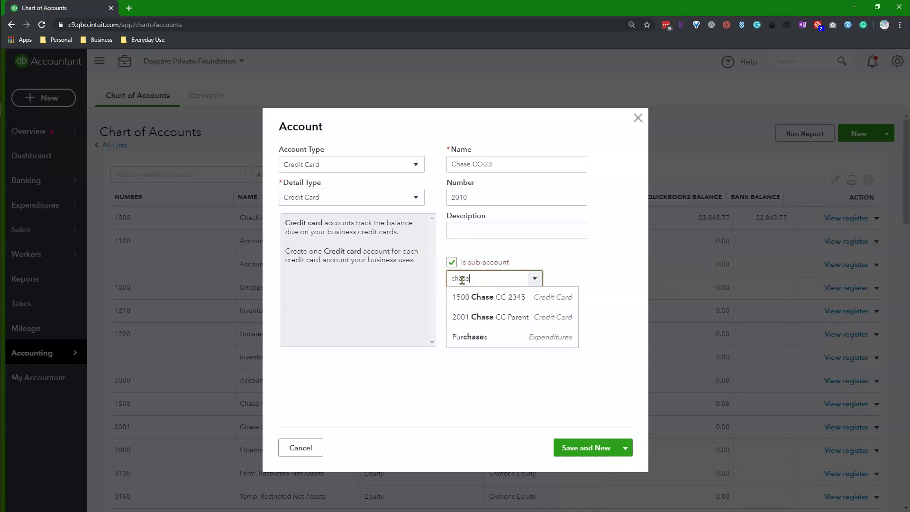
click(497, 325)
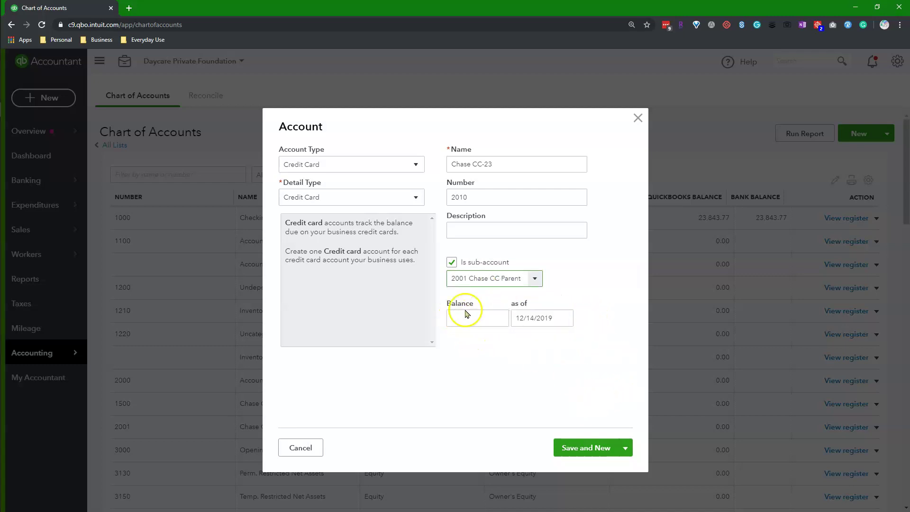
click(579, 449)
Step: Add Credit Card account Chase CC-24, number 2011, under 2001 Chase CC Parent, then Save and New
click(387, 164)
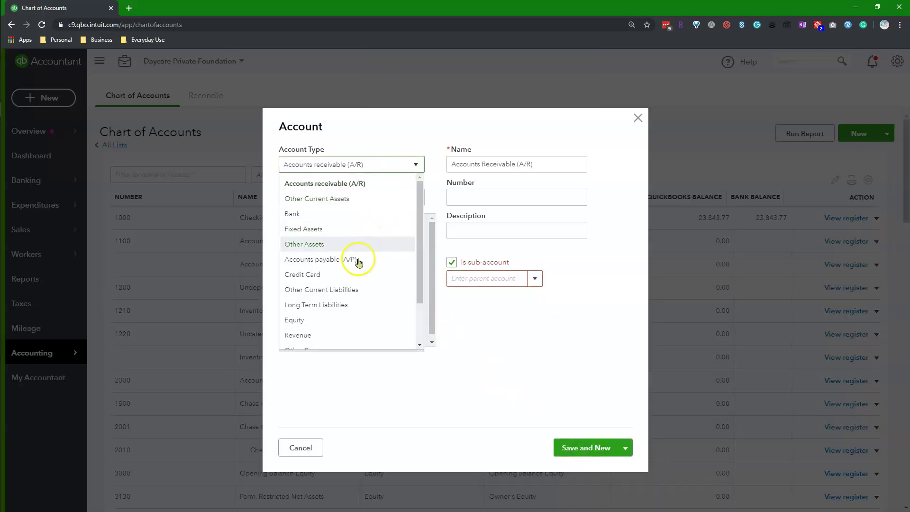
click(350, 274)
click(496, 165)
drag(495, 165, 427, 161)
text(Chase)
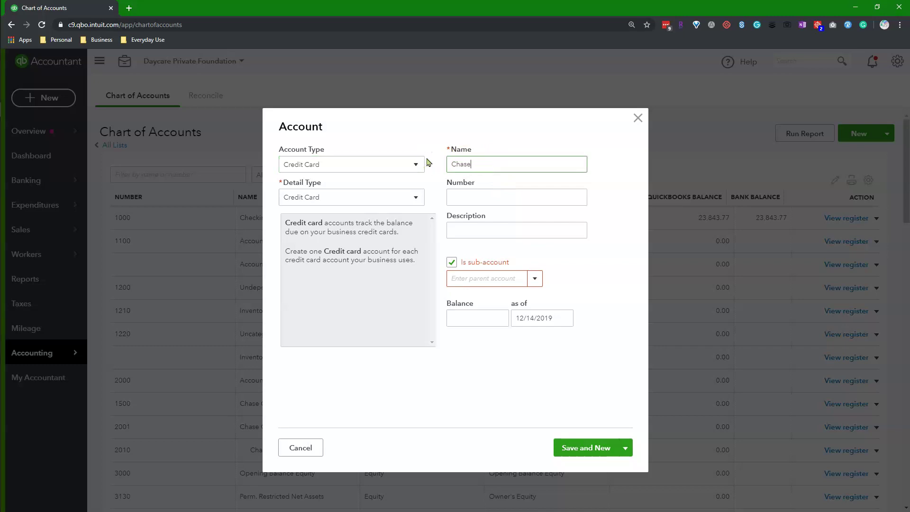
text( CC-24)
click(482, 164)
text(-)
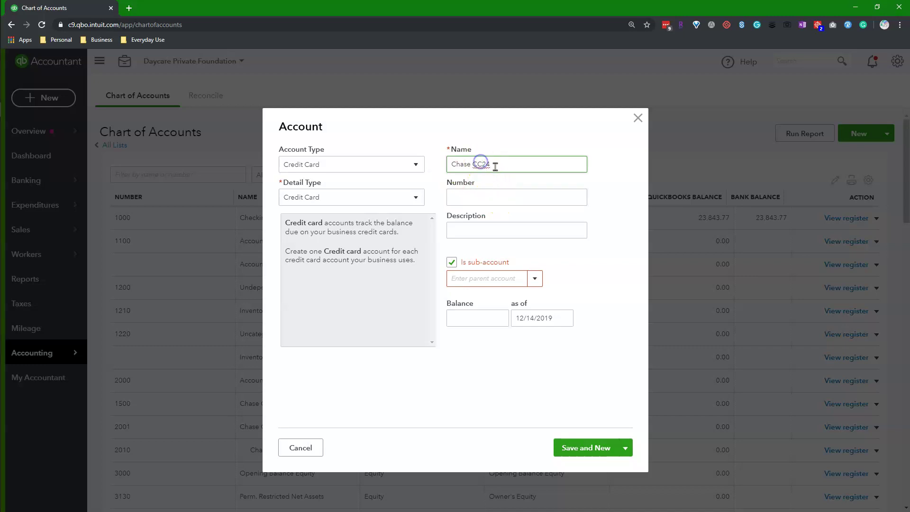
click(473, 197)
text(2011)
click(460, 277)
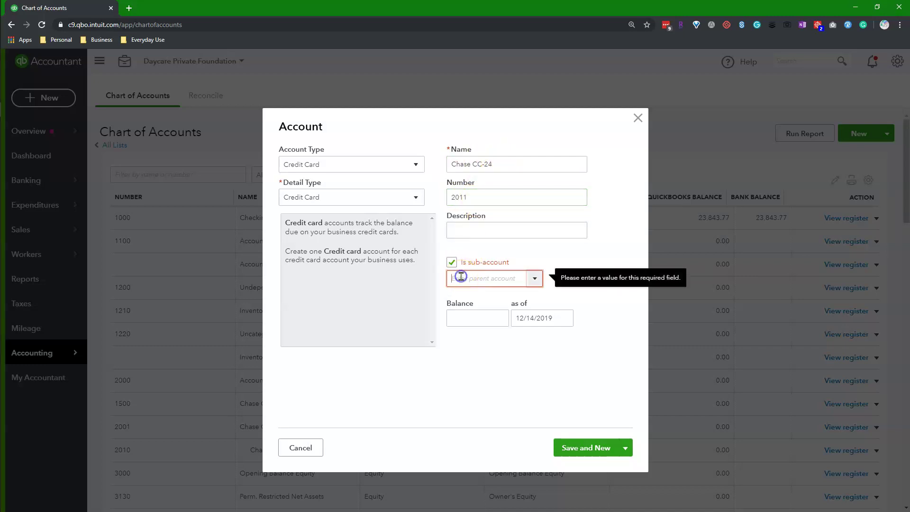
text(Chase)
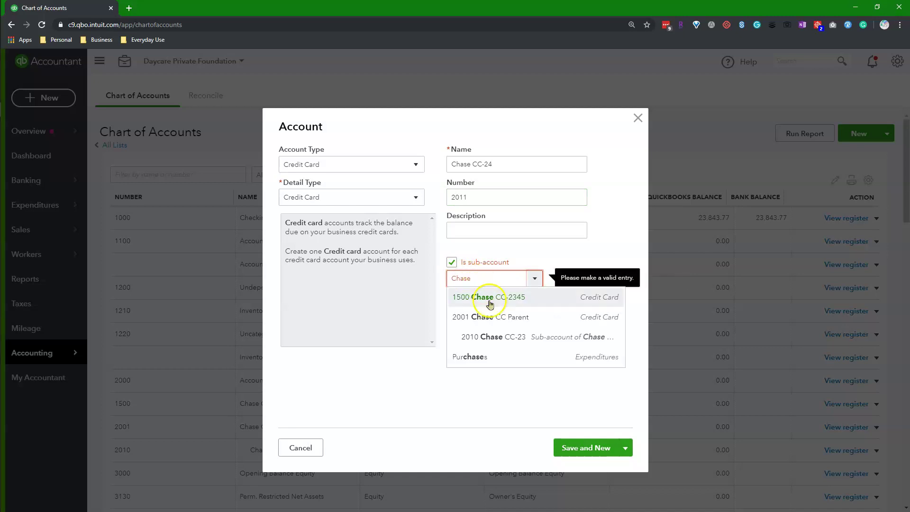
click(502, 323)
click(575, 448)
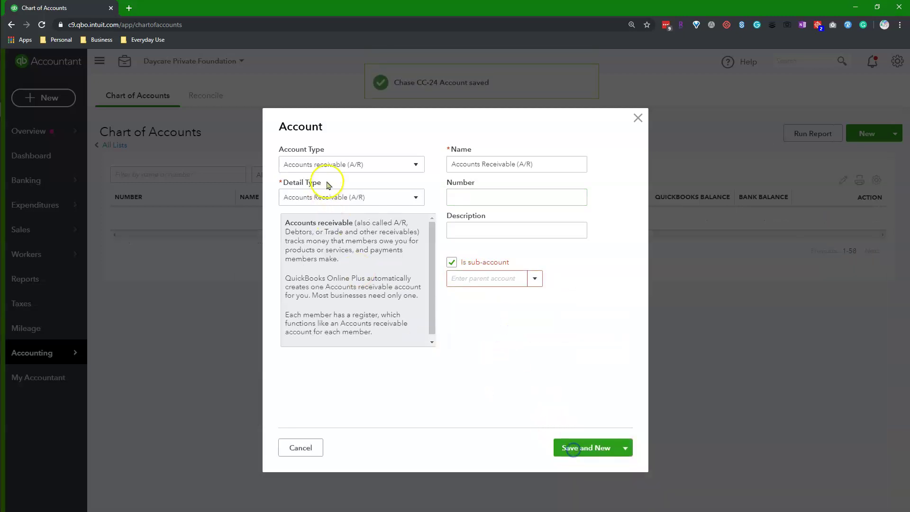
Step: Add Credit Card account Chase CC-25, number 2012, under 2001 Chase CC Parent, then Save and Close
click(351, 164)
click(343, 274)
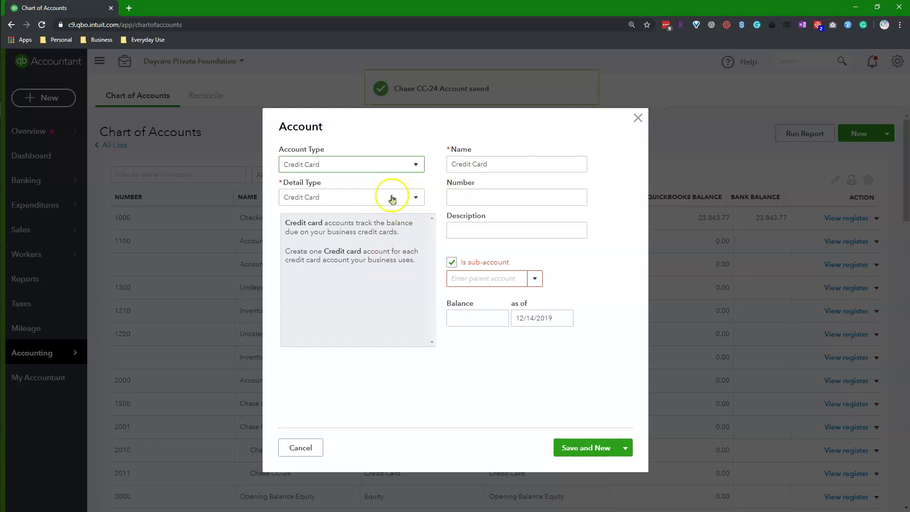
triple_click(494, 168)
text(Chase)
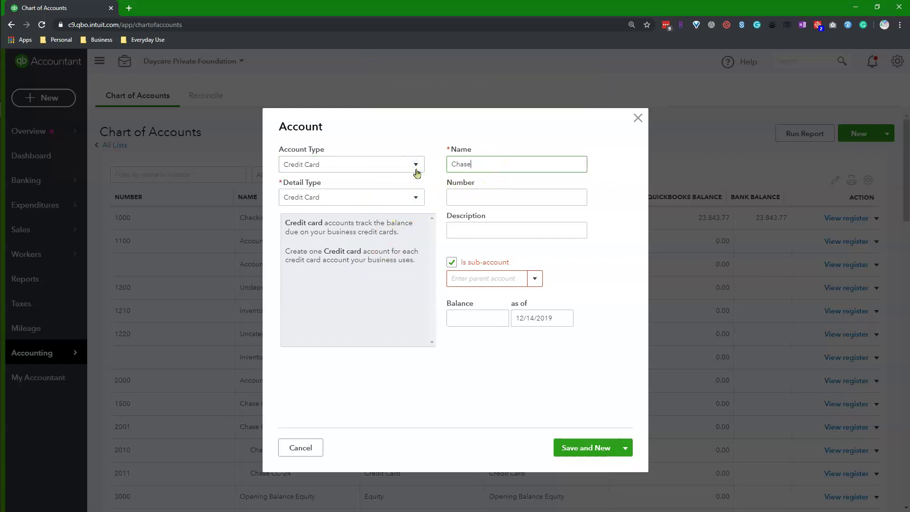
text( CC-25)
click(488, 198)
text(2012)
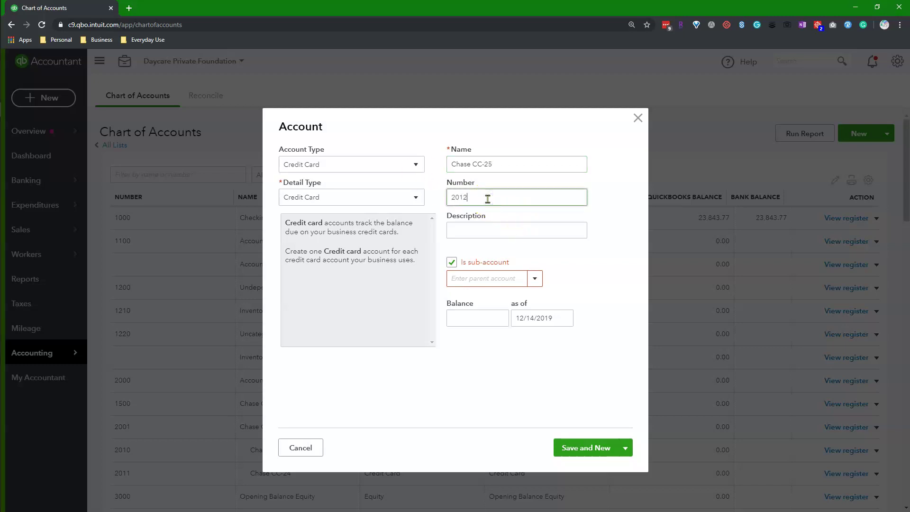
click(478, 279)
text(Chas)
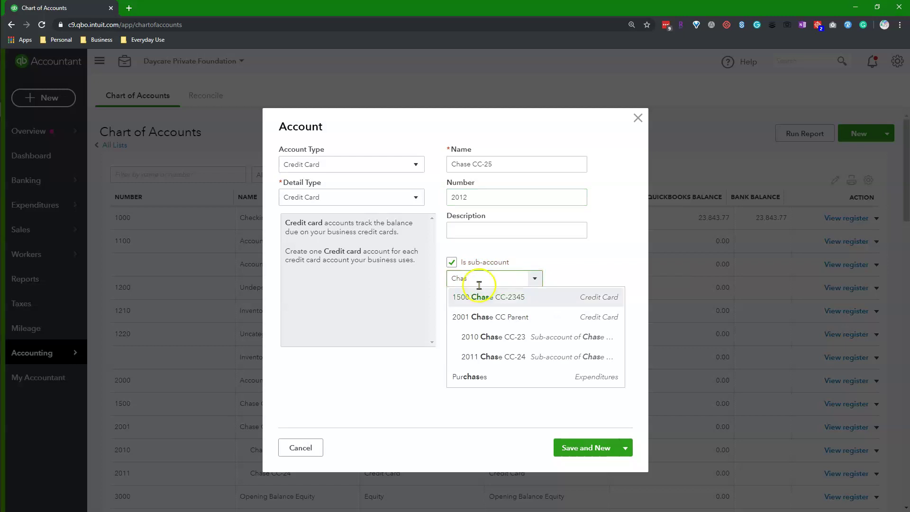
click(499, 316)
click(592, 452)
click(625, 448)
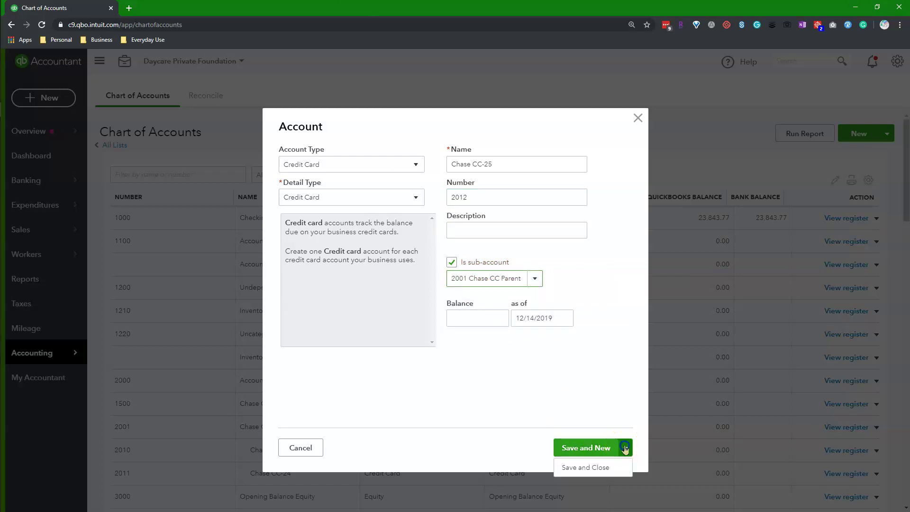
click(601, 468)
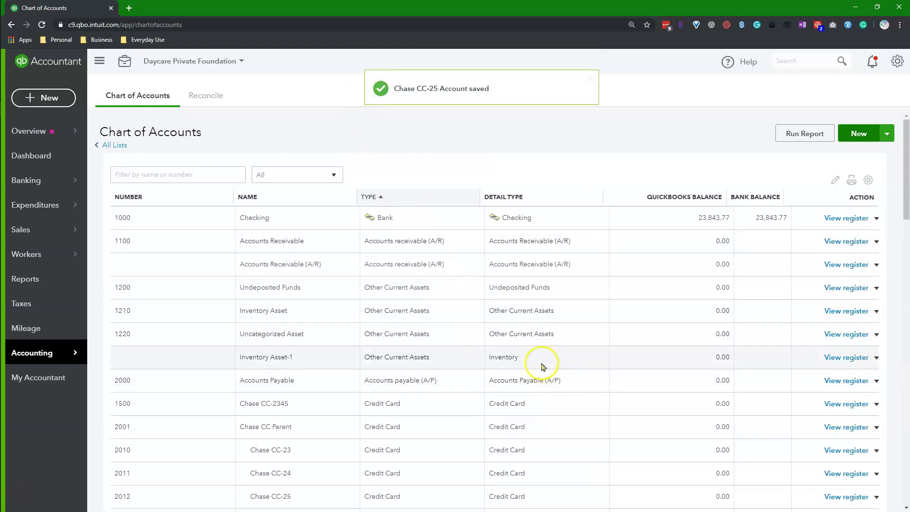
scroll(340, 366, down, 1)
scroll(339, 365, down, 1)
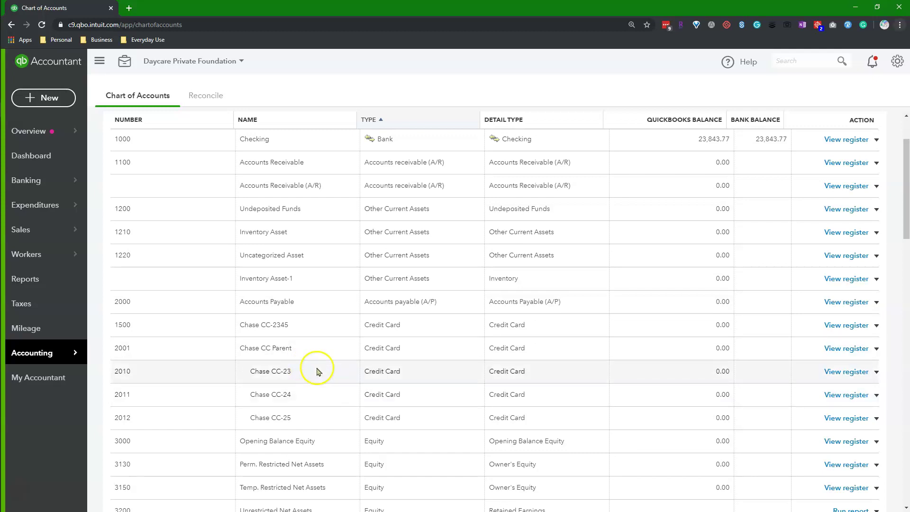
Step: Close the bank sign-in notice on Banking and return to the Chart of Accounts list
click(45, 187)
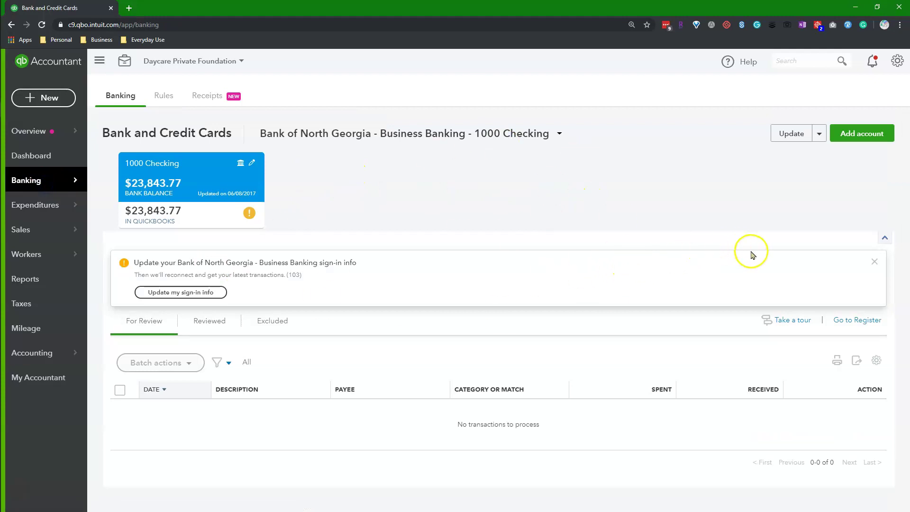
click(875, 261)
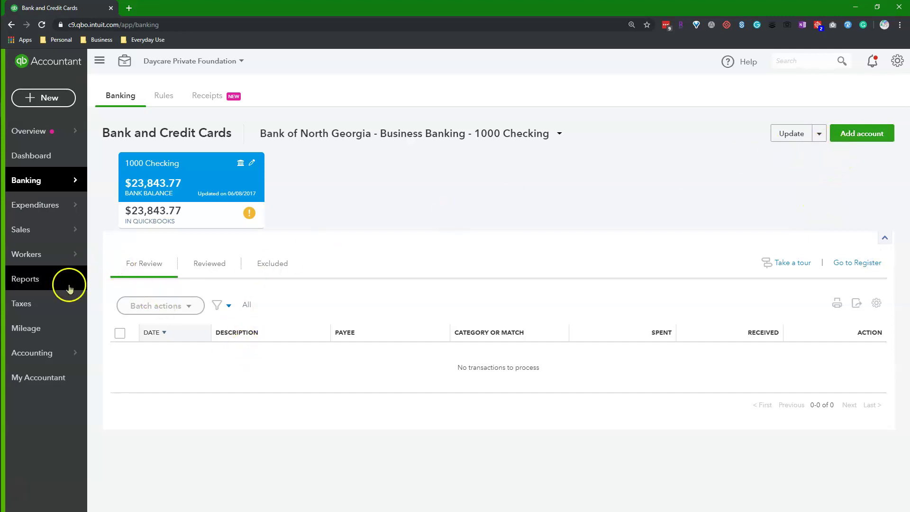
click(57, 351)
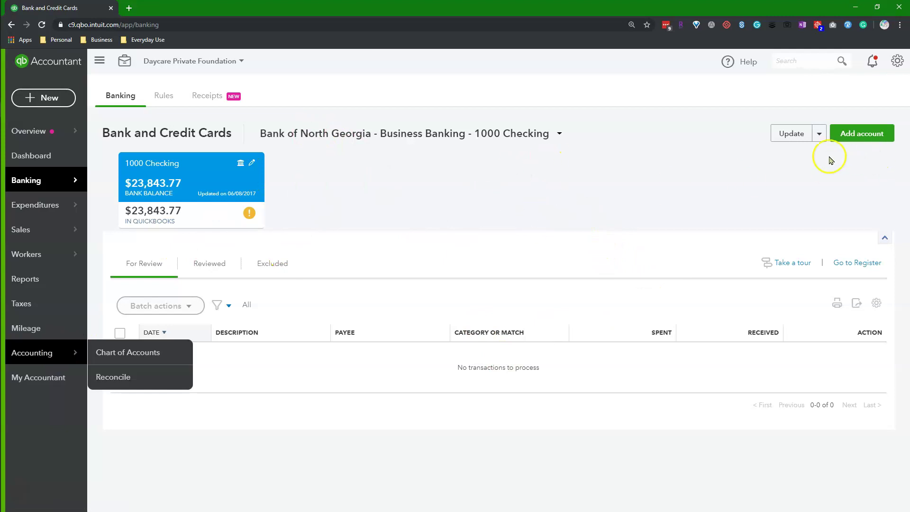
click(118, 353)
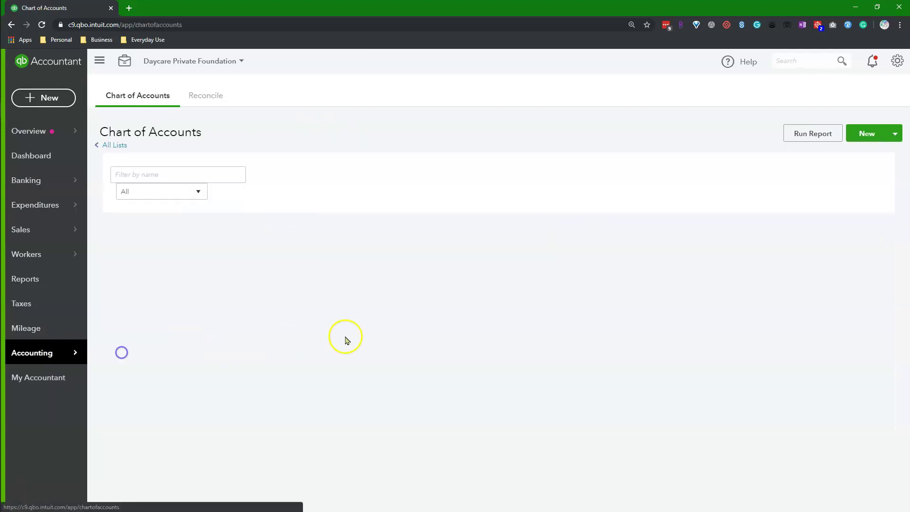
scroll(372, 430, down, 3)
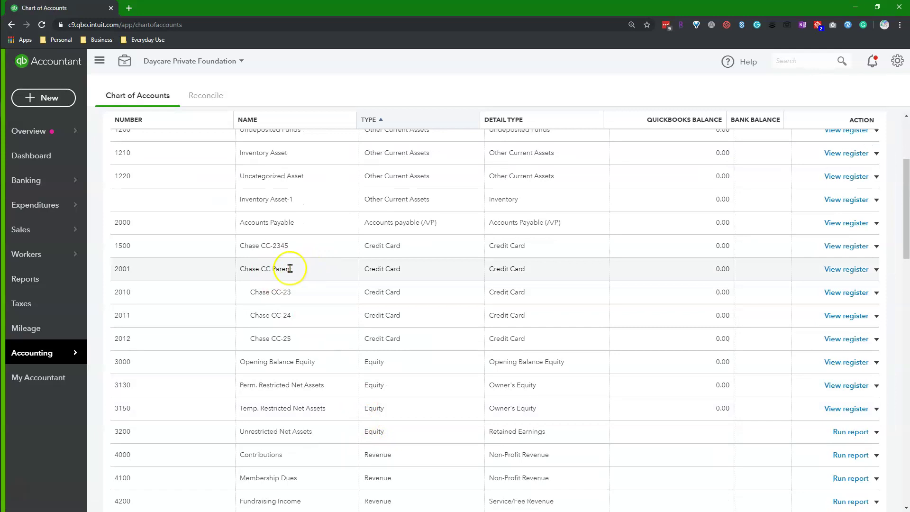